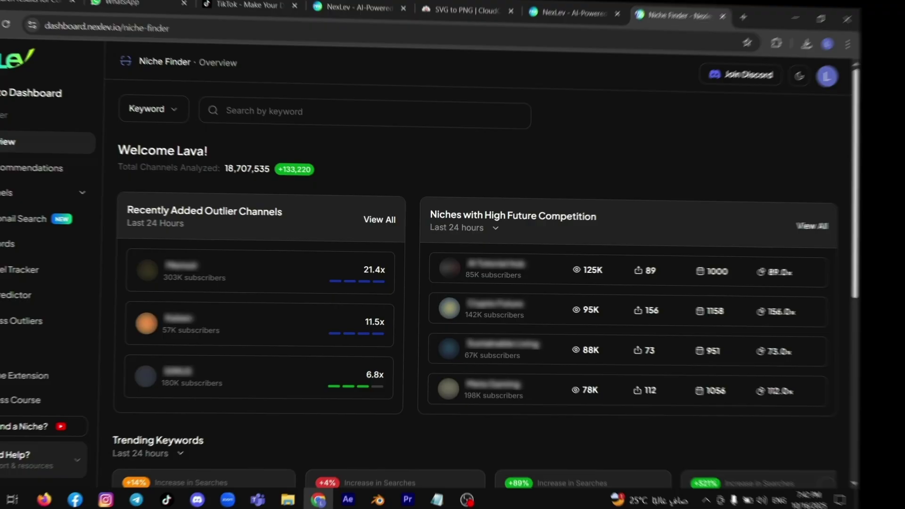
Scroll down the NexLev dashboard toward the Daily Paw News channel
{"action": "scroll", "coordinate": [490, 283], "scroll_direction": "down", "scroll_amount": 7}
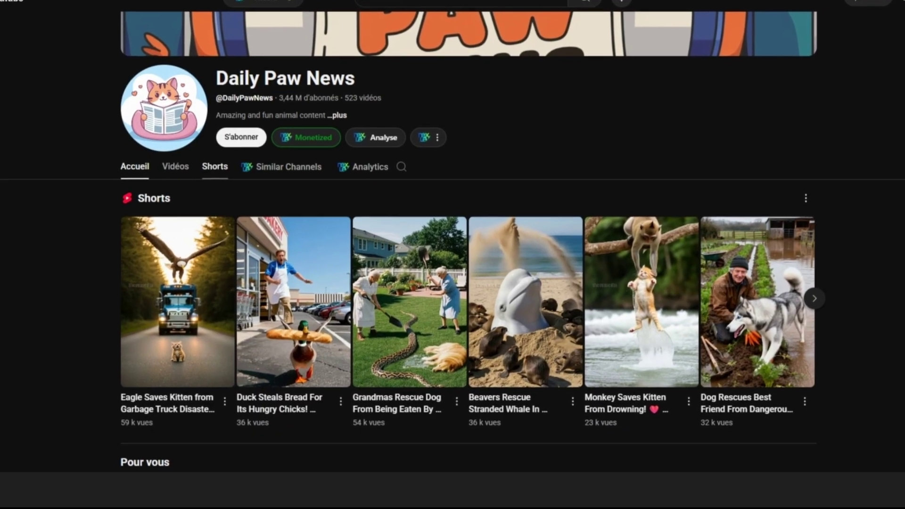
Scroll the page down and back up to browse the Shorts listing
{"action": "scroll", "coordinate": [464, 330], "scroll_direction": "down", "scroll_amount": 3}
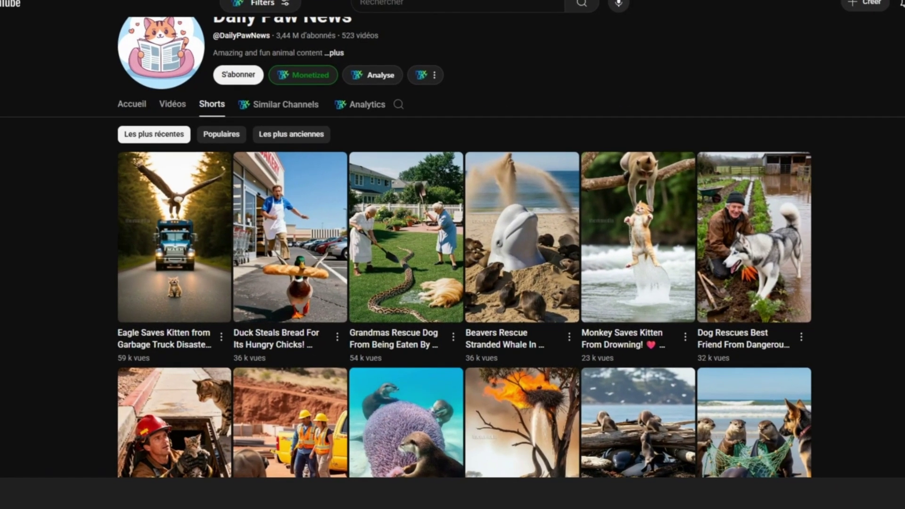
{"action": "scroll", "coordinate": [464, 283], "scroll_direction": "up", "scroll_amount": 3}
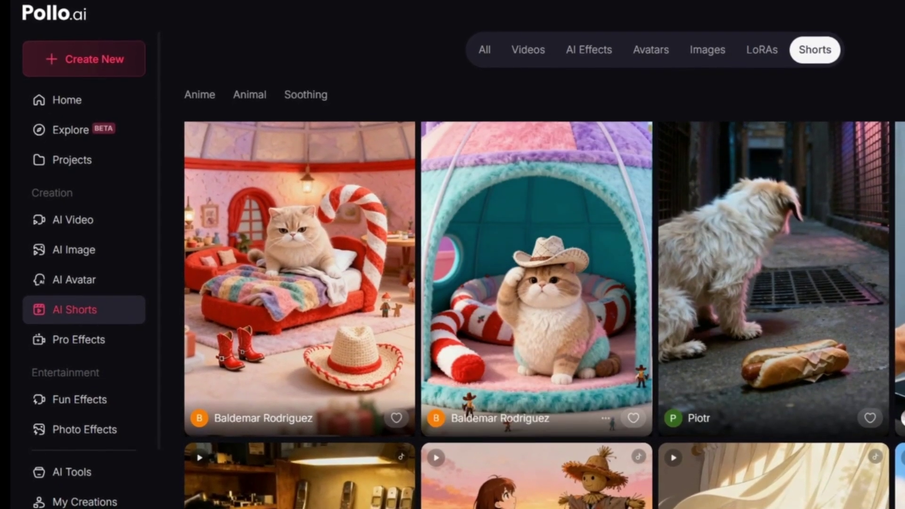
Start a similar short from the rainy-alley example and scroll down to the Shorts Topic field
{"action": "left_click", "coordinate": [254, 418]}
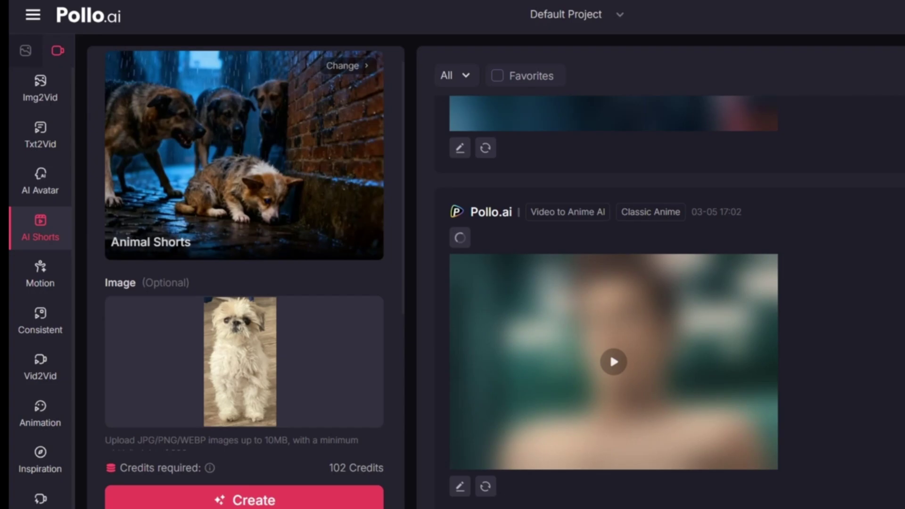
{"action": "scroll", "coordinate": [239, 176], "scroll_direction": "down", "scroll_amount": 4}
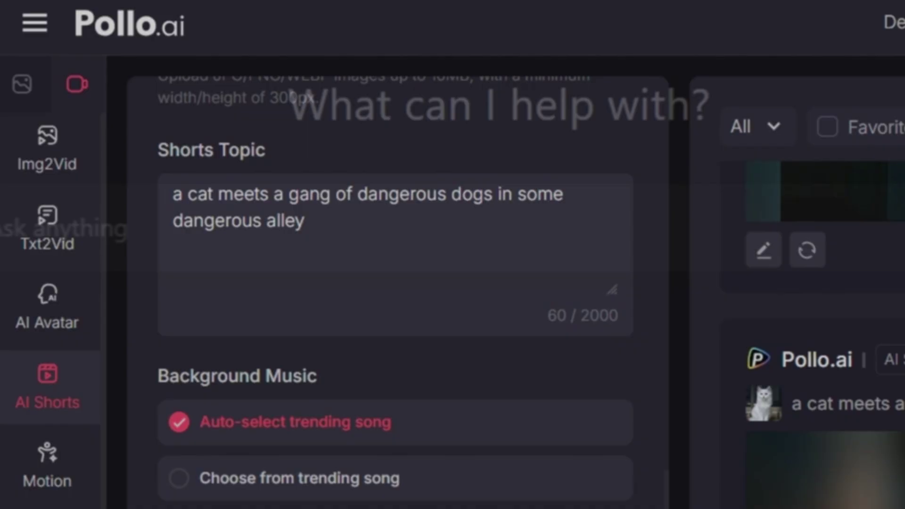
Ask ChatGPT for a simple short script for an AI video about a cat meeting a gang of dogs
{"action": "type", "text": "can you write me a simple shorrt ot gene"}
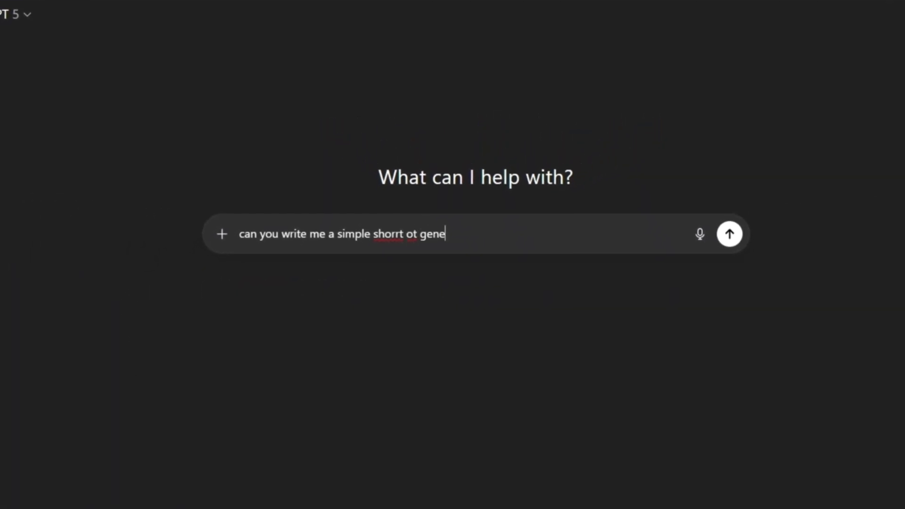
{"action": "type", "text": "rate a video using ai about a cat meets a gang of dangerous dogs in some dangerous alley"}
{"action": "key", "text": "Return"}
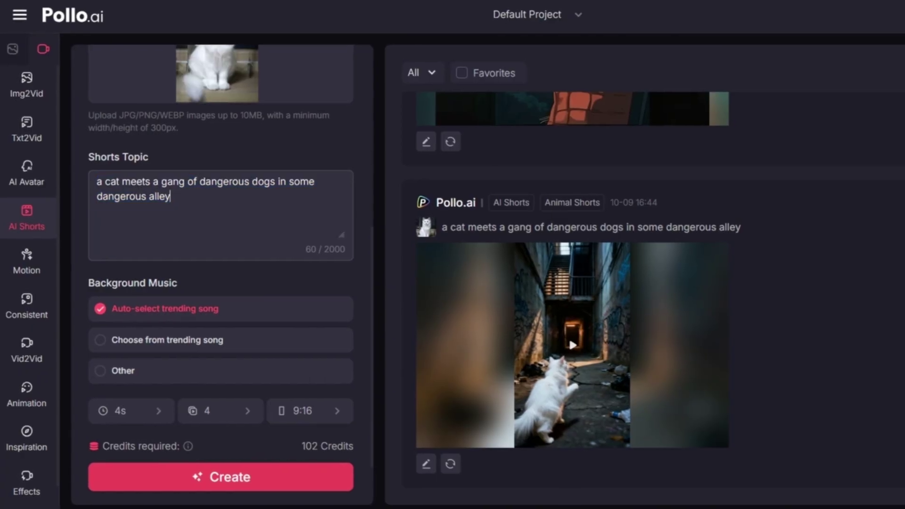
Replace the Shorts Topic with the pasted ChatGPT prompt and set 3 shots of 6 seconds each
{"action": "key", "text": "ctrl+a"}
{"action": "type", "text": "A small brave cat wanders into a dark, dangerous alley at night and encounters a gang of fierce street dogs. Tense cinematic atmosphere, glowing streetlights, rain puddles, dramatic lighting, slow-motion standoff between the cat and the dogs."}
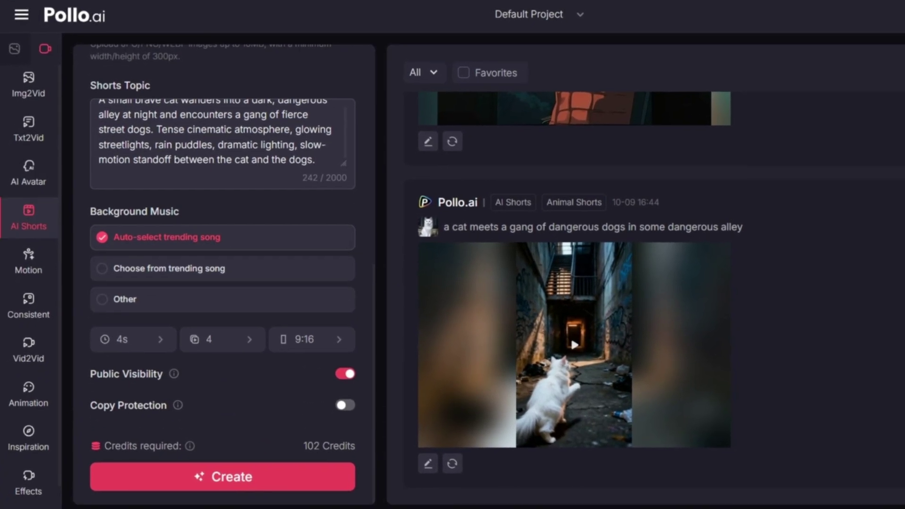
{"action": "left_click", "coordinate": [132, 340]}
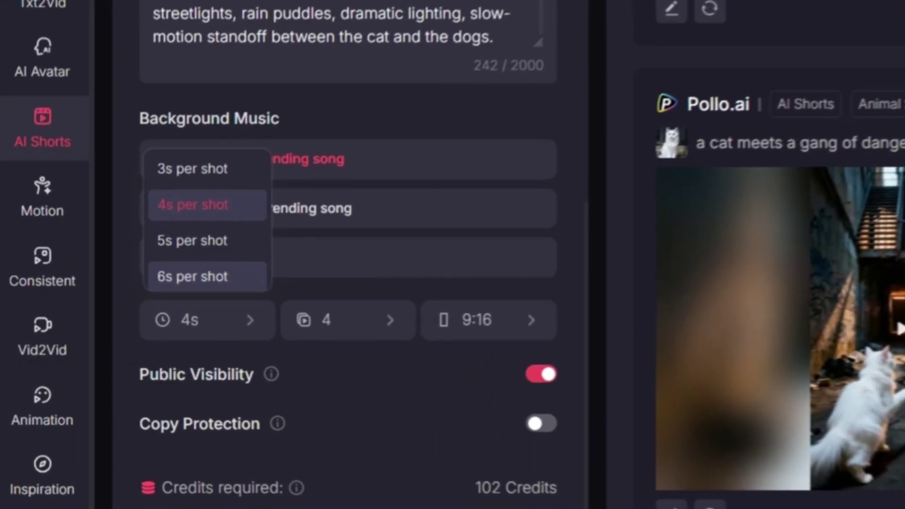
{"action": "left_click", "coordinate": [167, 290]}
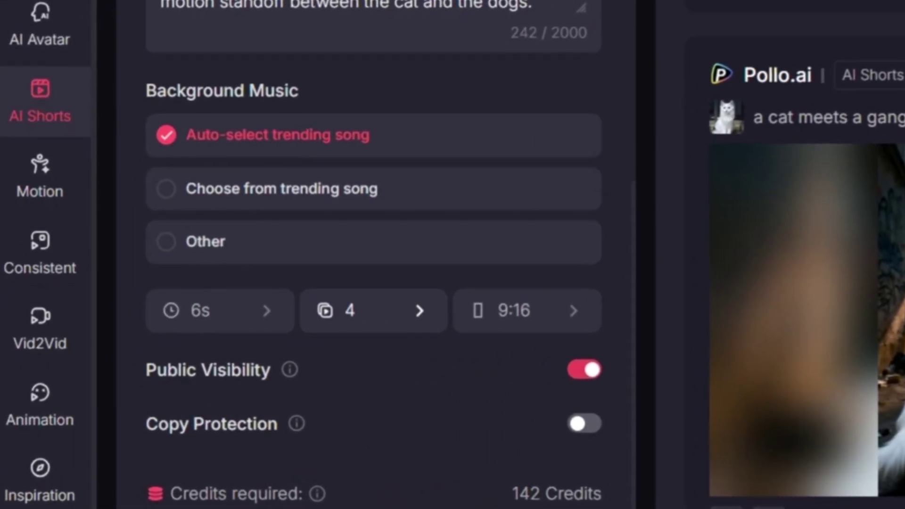
{"action": "left_click", "coordinate": [376, 313]}
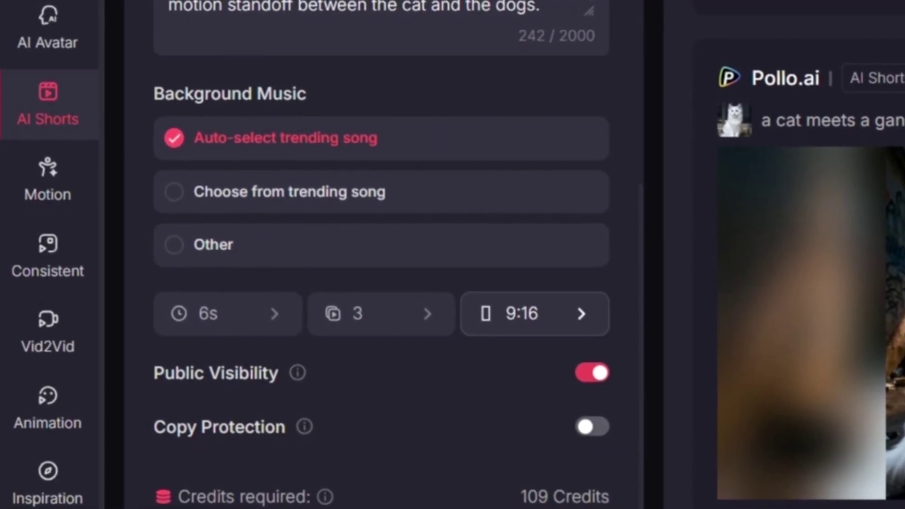
{"action": "left_click", "coordinate": [528, 315]}
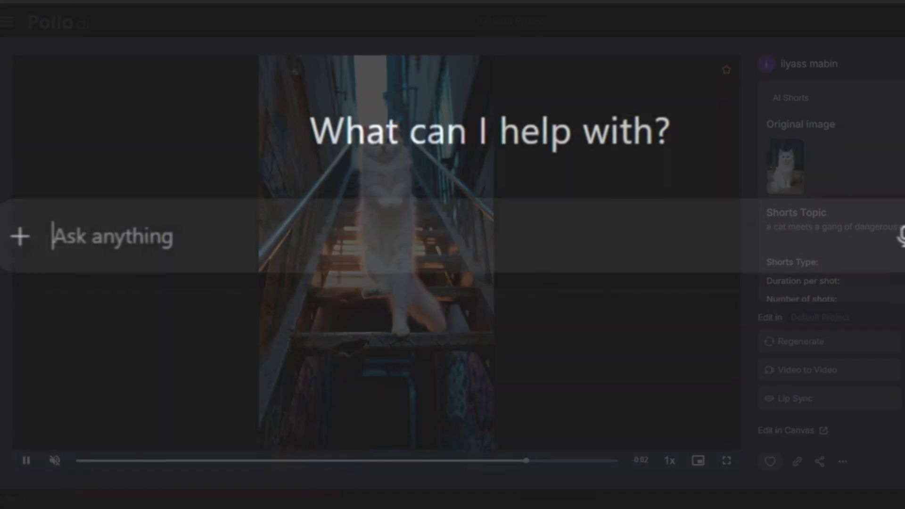
Ask ChatGPT for a video script, then follow up asking for a short prompt instead of a script
{"action": "type", "text": "can you write me a simple shorrt ot generate a video using ai about"}
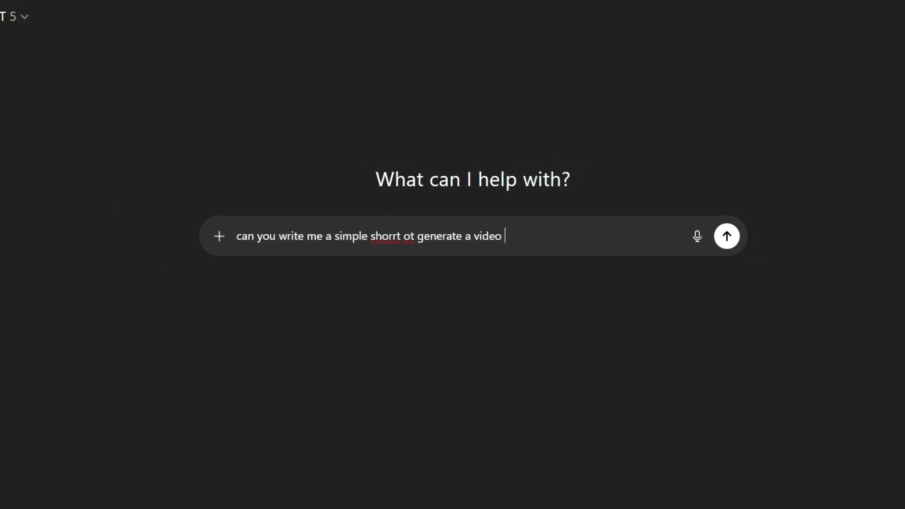
{"action": "key", "text": "Return"}
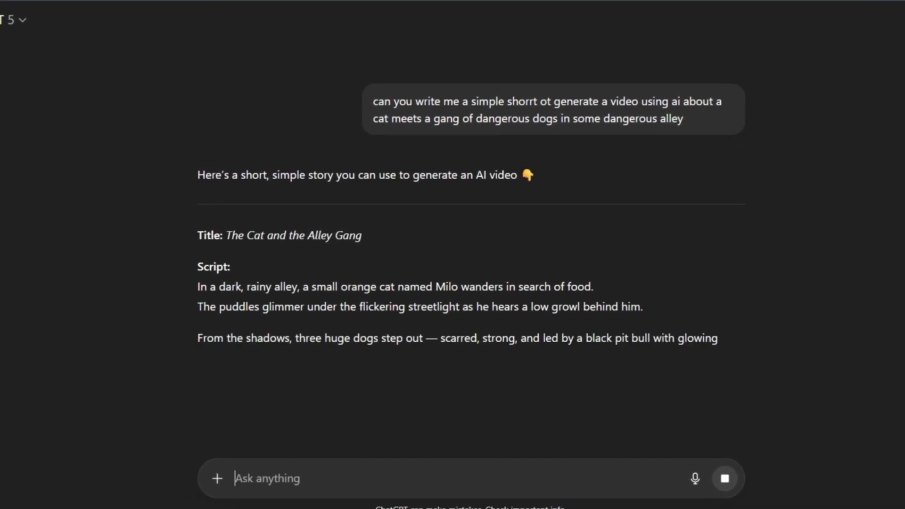
{"action": "type", "text": "a short prompt not  ascript"}
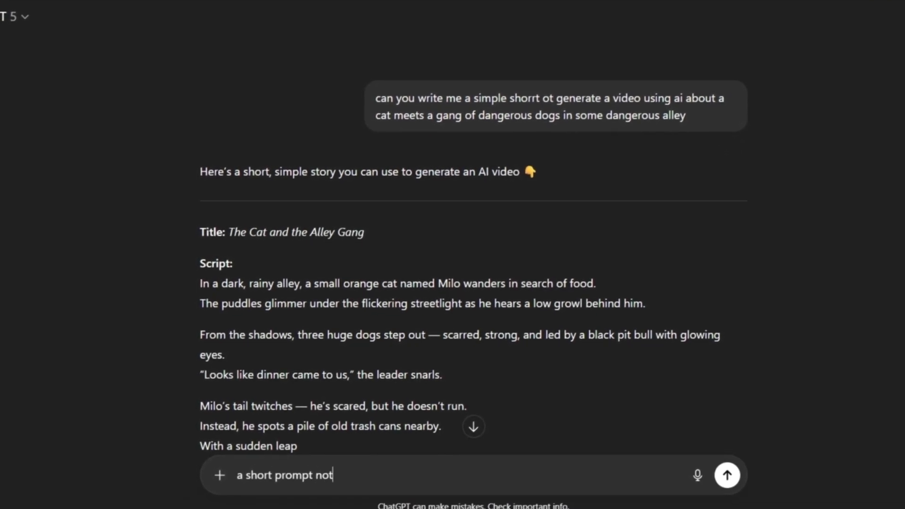
{"action": "key", "text": "Return"}
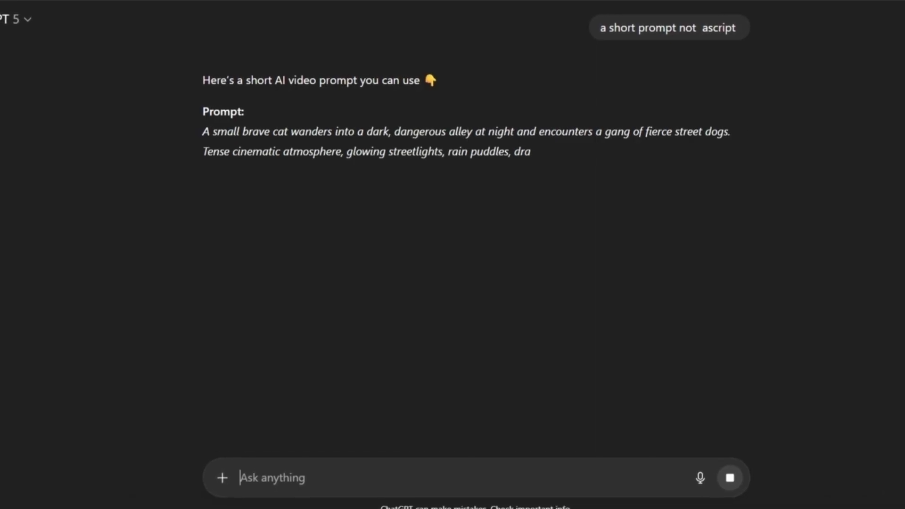
Paste the brave-cat alley prompt as the topic and set 6-second shots with 3 shots
{"action": "left_click_drag", "start_coordinate": [203, 126], "coordinate": [347, 164]}
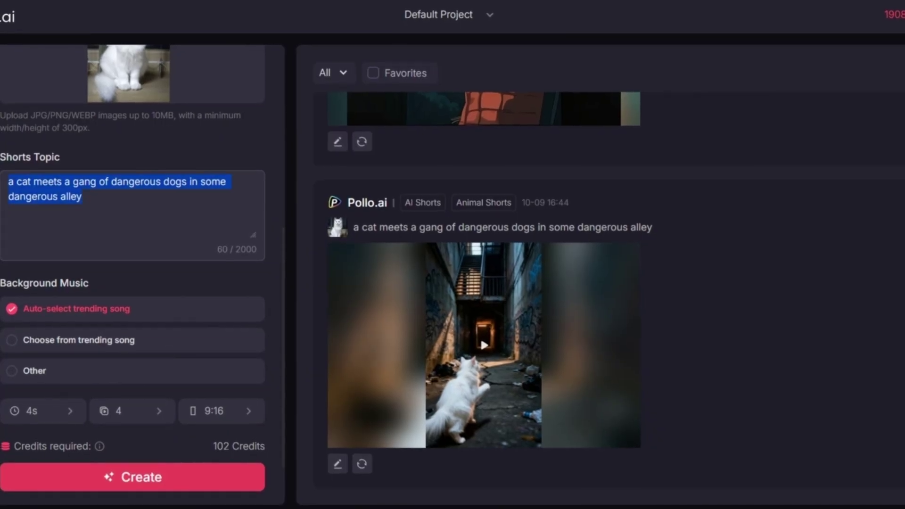
{"action": "type", "text": "A small brave cat wanders into a dark, dangerous alley at night and encounters a gang of fierce street dogs. Tense cinematic atmosphere, glowing streetlights, rain puddles, dramatic lighting, slow-motion standoff between the cat and the dogs."}
{"action": "scroll", "coordinate": [132, 236], "scroll_direction": "down", "scroll_amount": 2}
{"action": "left_click", "coordinate": [32, 340]}
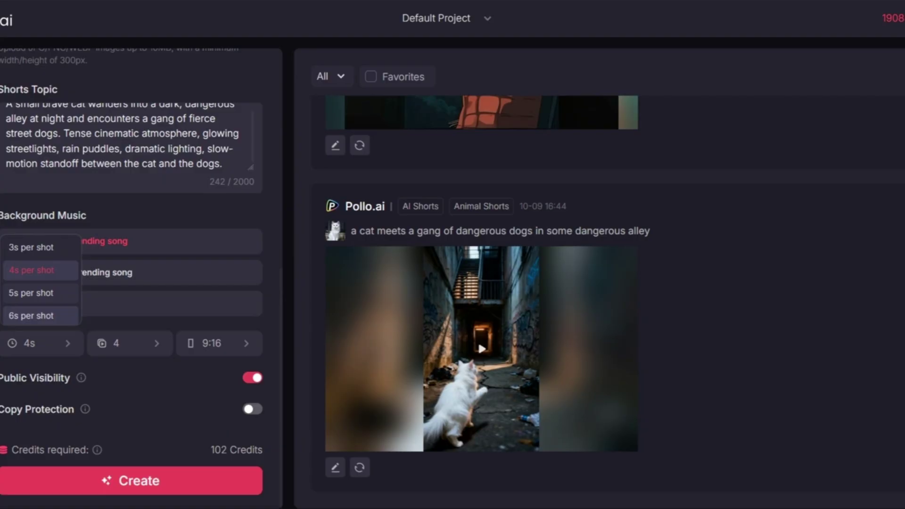
{"action": "left_click", "coordinate": [31, 315]}
{"action": "left_click", "coordinate": [127, 343]}
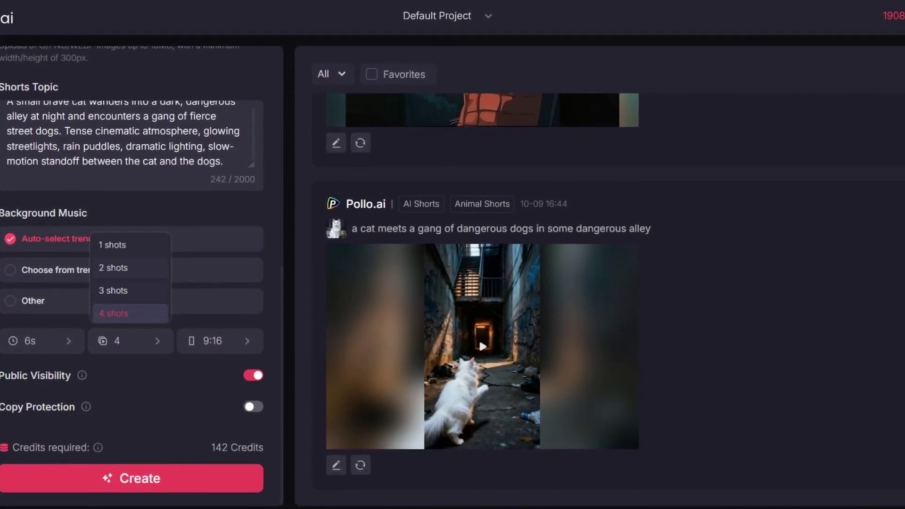
{"action": "left_click", "coordinate": [113, 291]}
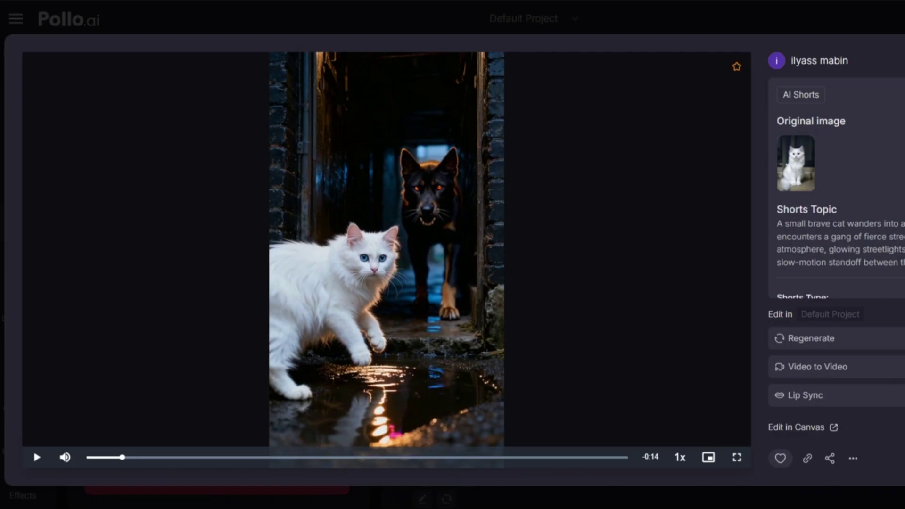
Scroll through the generated cat-and-dogs short's details, then close the video viewer
{"action": "scroll", "coordinate": [837, 189], "scroll_direction": "down", "scroll_amount": 3}
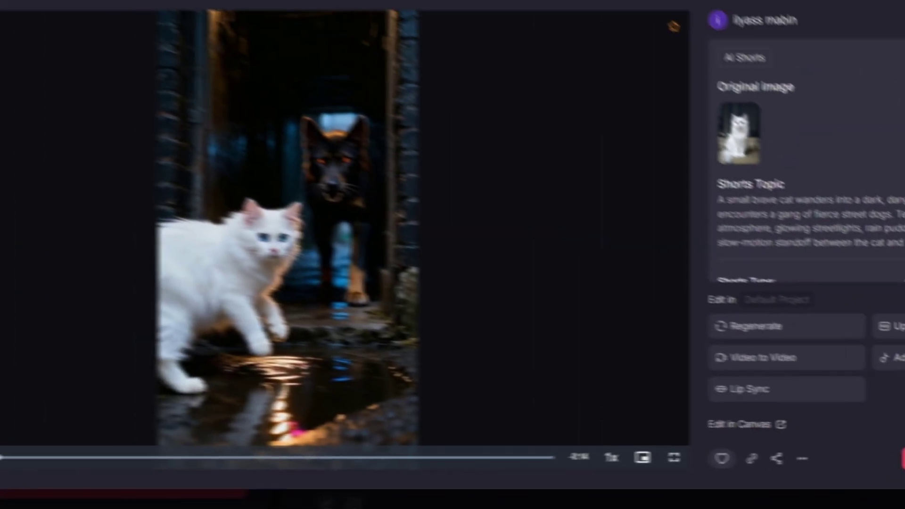
{"action": "key", "text": "Escape"}
Scroll down the AI Shorts form to the Seiji and Shizuku bicycle story settings
{"action": "scroll", "coordinate": [573, 330], "scroll_direction": "down", "scroll_amount": 7}
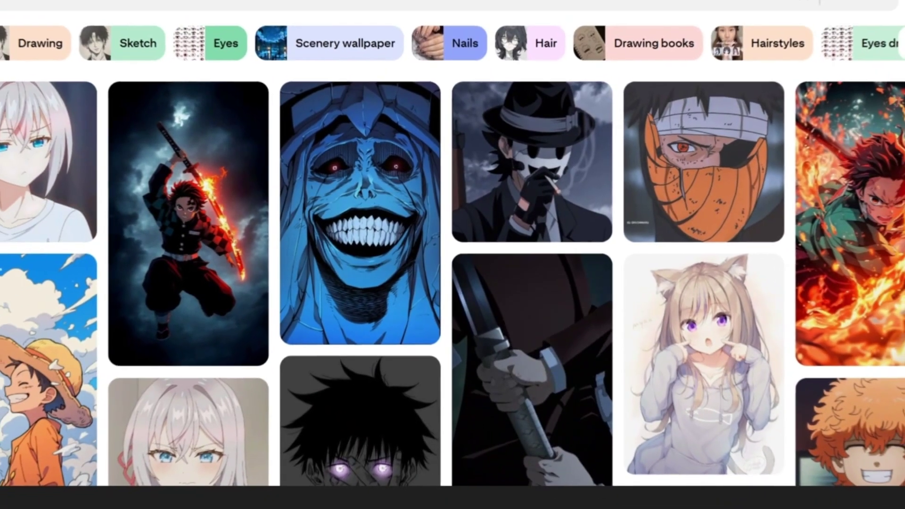
Browse Luffy pins—smiling wallpaper, raised fist—until the pin of him standing by the sea opens
{"action": "scroll", "coordinate": [453, 264], "scroll_direction": "down", "scroll_amount": 3}
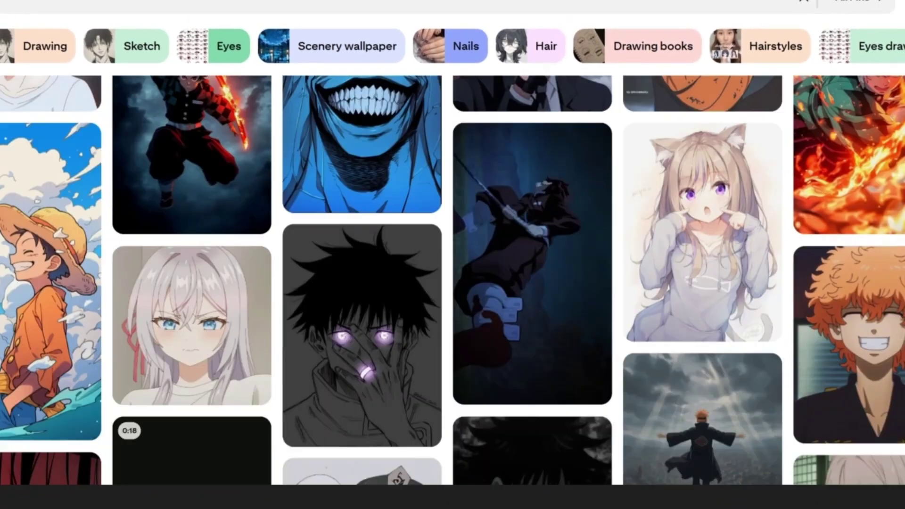
{"action": "left_click", "coordinate": [51, 202]}
{"action": "scroll", "coordinate": [626, 253], "scroll_direction": "down", "scroll_amount": 5}
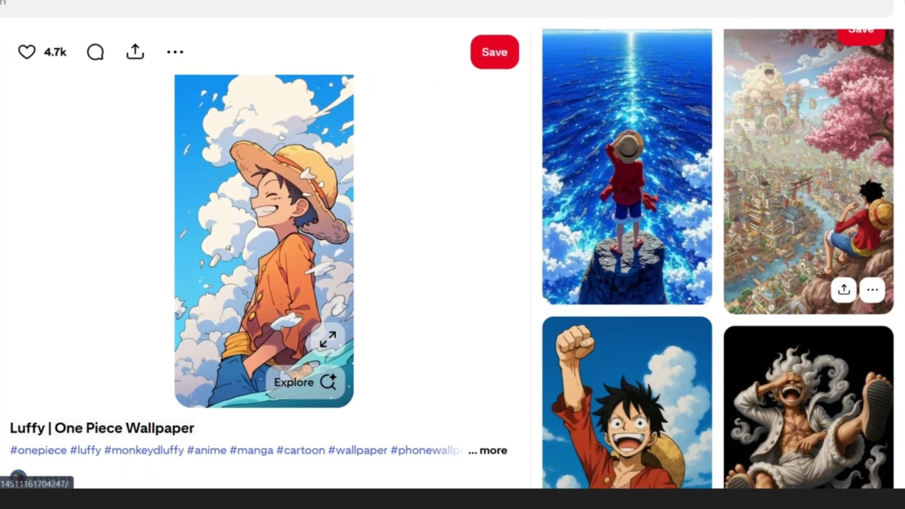
{"action": "left_click", "coordinate": [627, 252]}
{"action": "scroll", "coordinate": [166, 49], "scroll_direction": "down", "scroll_amount": 2}
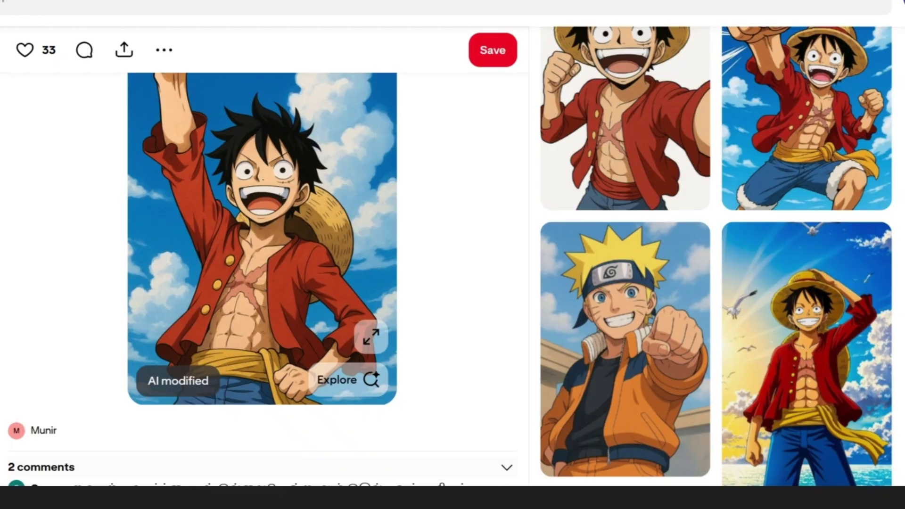
{"action": "scroll", "coordinate": [804, 236], "scroll_direction": "down", "scroll_amount": 3}
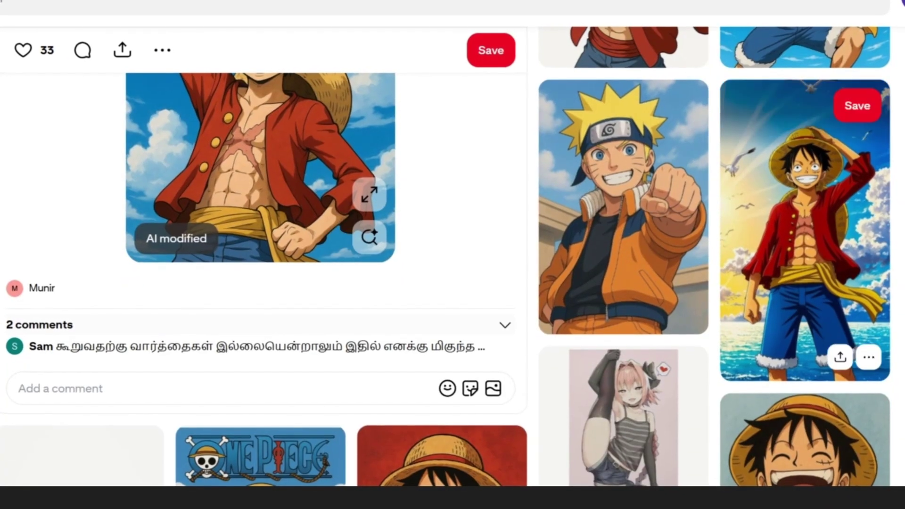
{"action": "left_click", "coordinate": [804, 236]}
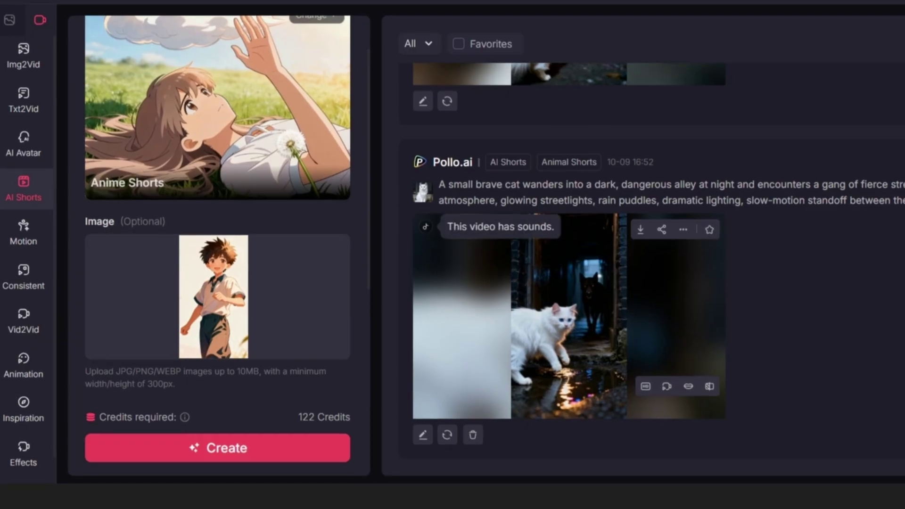
Ask ChatGPT for a short story paragraph about Luffy on the Thousand Sunny's deck
{"action": "scroll", "coordinate": [217, 236], "scroll_direction": "down", "scroll_amount": 3}
{"action": "left_click_drag", "start_coordinate": [215, 195], "coordinate": [203, 210]}
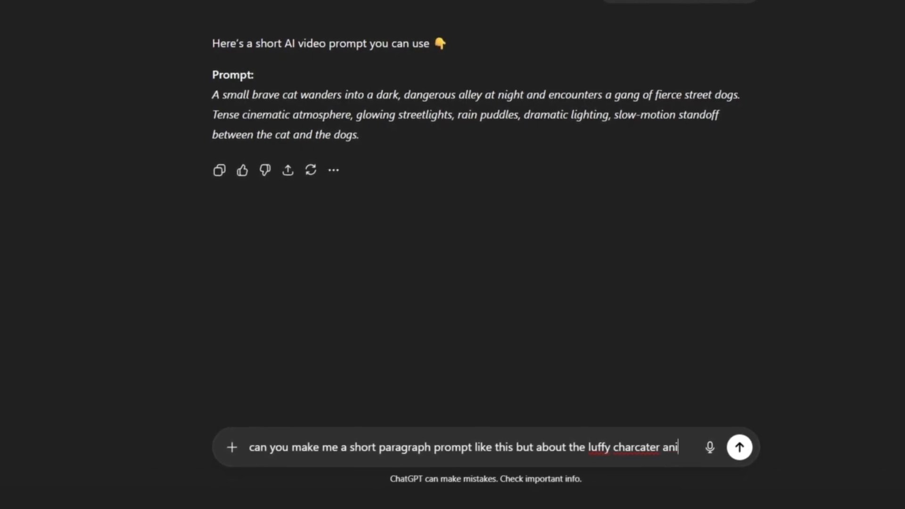
{"action": "type", "text": "me"}
{"action": "type", "text": "Seiji was riding his bicycle with Shizuku on the back, struggling up a steep road. Shizuku, worried that she might become a burden to Seiji on his path toward his dreams, resolutely jumped off the bike to help push. Their simple yet sincere interaction conveyed a quiet sense of happiness."}
{"action": "key", "text": "Return"}
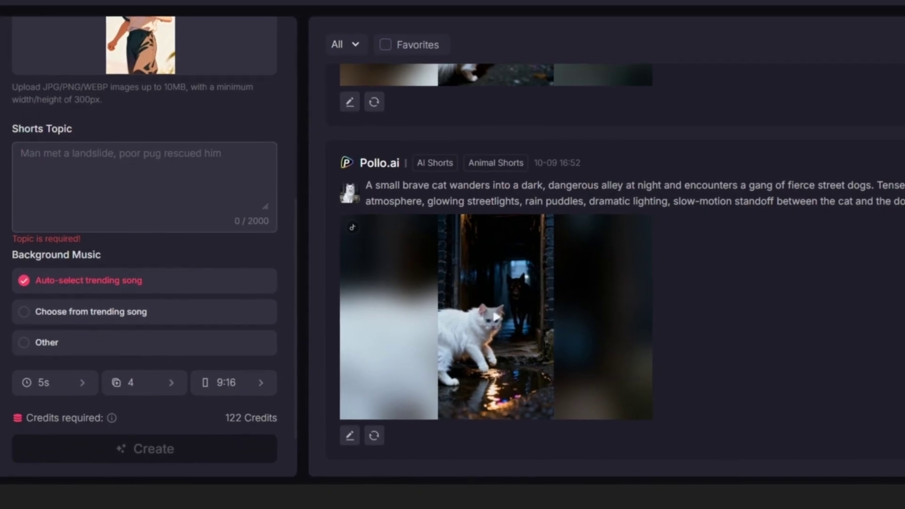
Paste the 408-character Luffy paragraph into Pollo.ai's Shorts Topic field
{"action": "type", "text": "Luffy stood on the deck of the Thousand Sunny, the ocean breeze ruffling his straw hat as the sun dipped below the horizon. With his trademark grin, he stared ahead, dreaming of the One Piece and the adventures still waiting beyond the endless sea. Beside him, his crewmates laughed and argued, their voices carried by the wind — a reminder that for Luffy, the journey with his friends was the real treasure."}
{"action": "scroll", "coordinate": [150, 236], "scroll_direction": "up", "scroll_amount": 3}
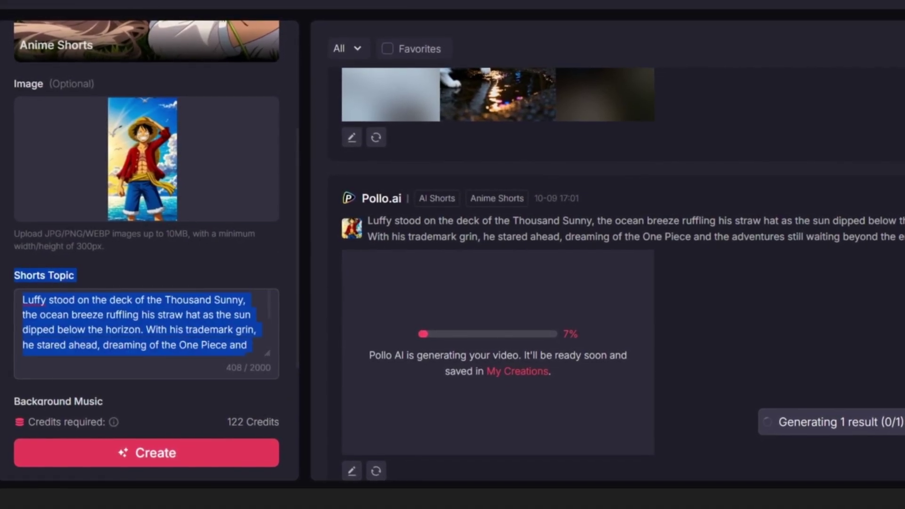
{"action": "scroll", "coordinate": [150, 236], "scroll_direction": "down", "scroll_amount": 5}
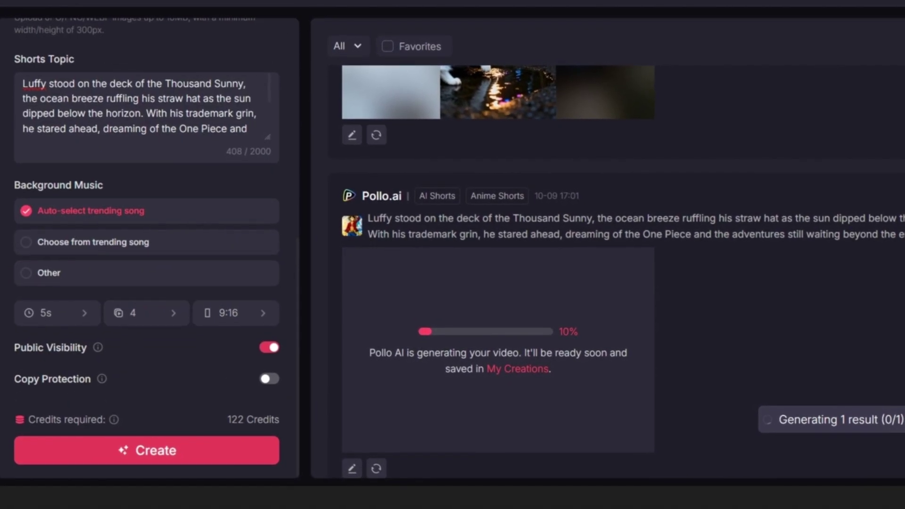